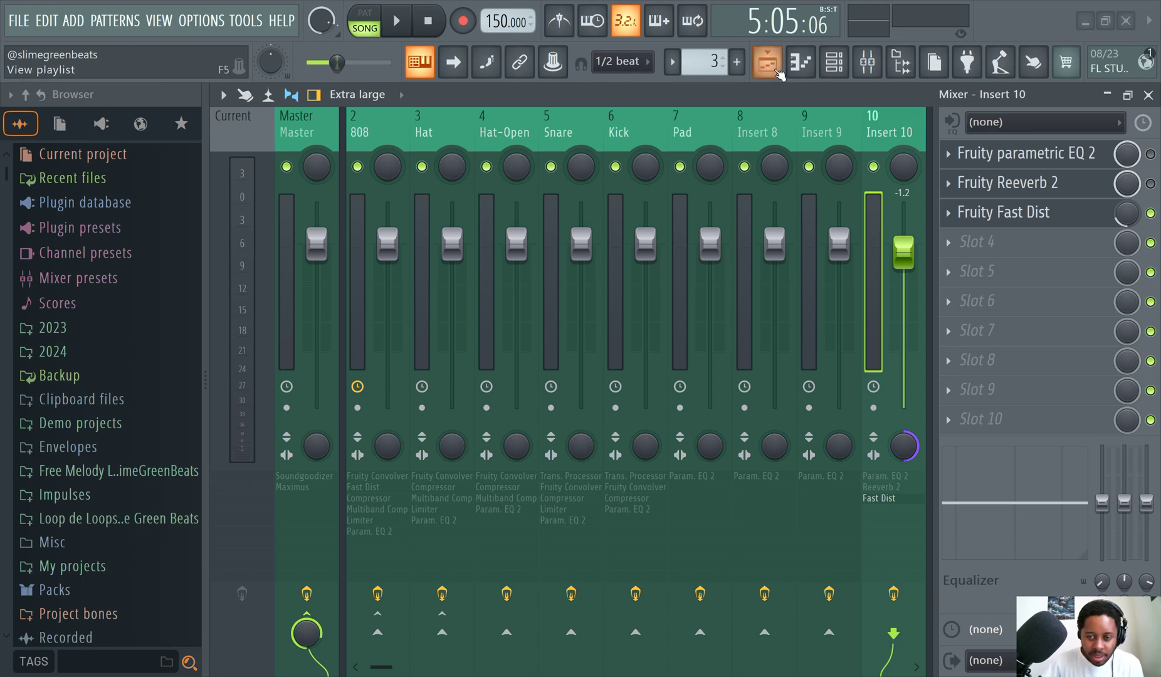
# - Switch from the mixer to the playlist and delete the two Pattern 3 clips on Track 3
pyautogui.click(768, 61)
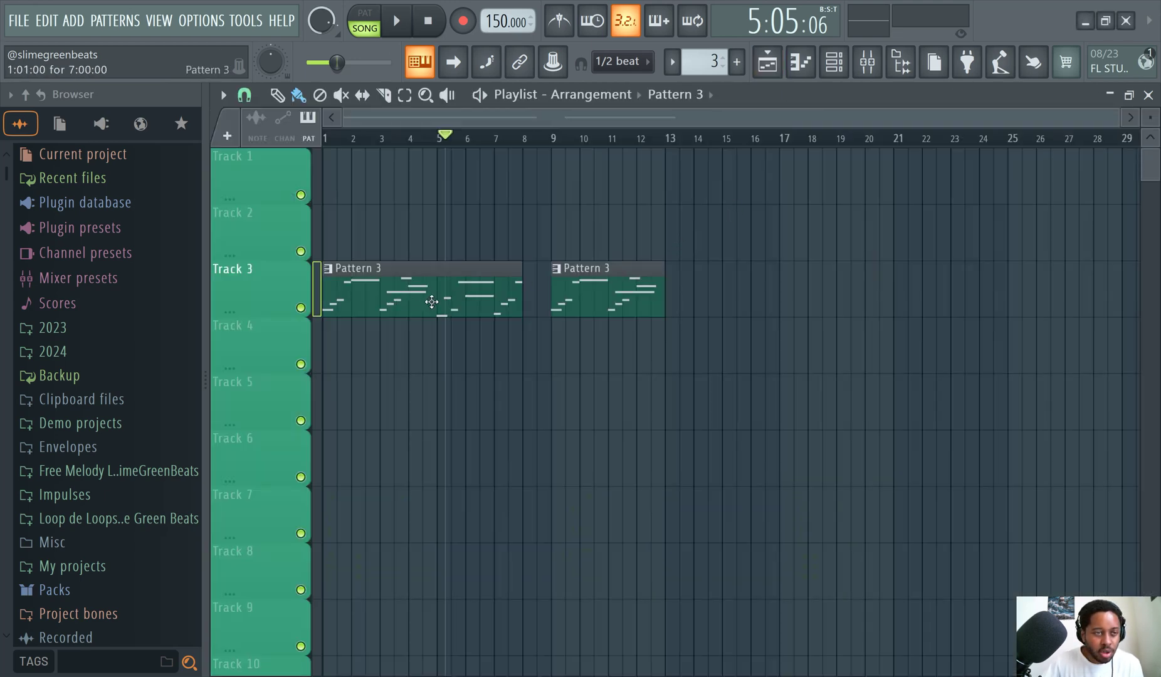
pyautogui.rightClick(475, 301)
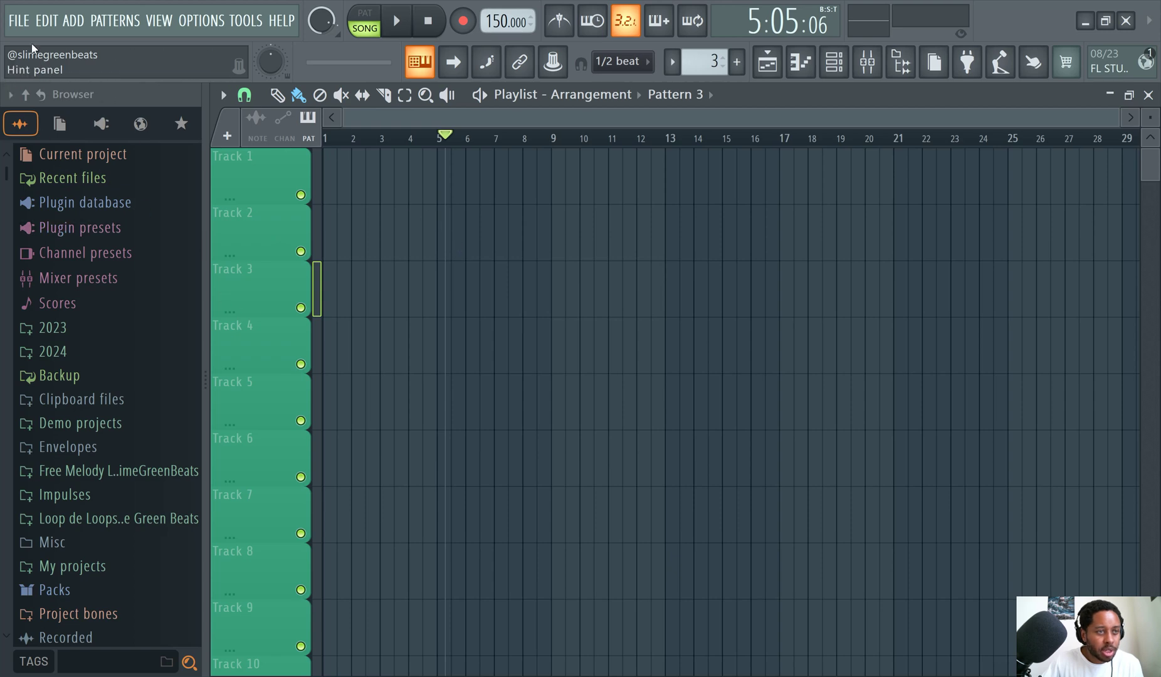
# - Browse New from template and pick Basic 808 with limiter from the Minimal templates
pyautogui.click(27, 22)
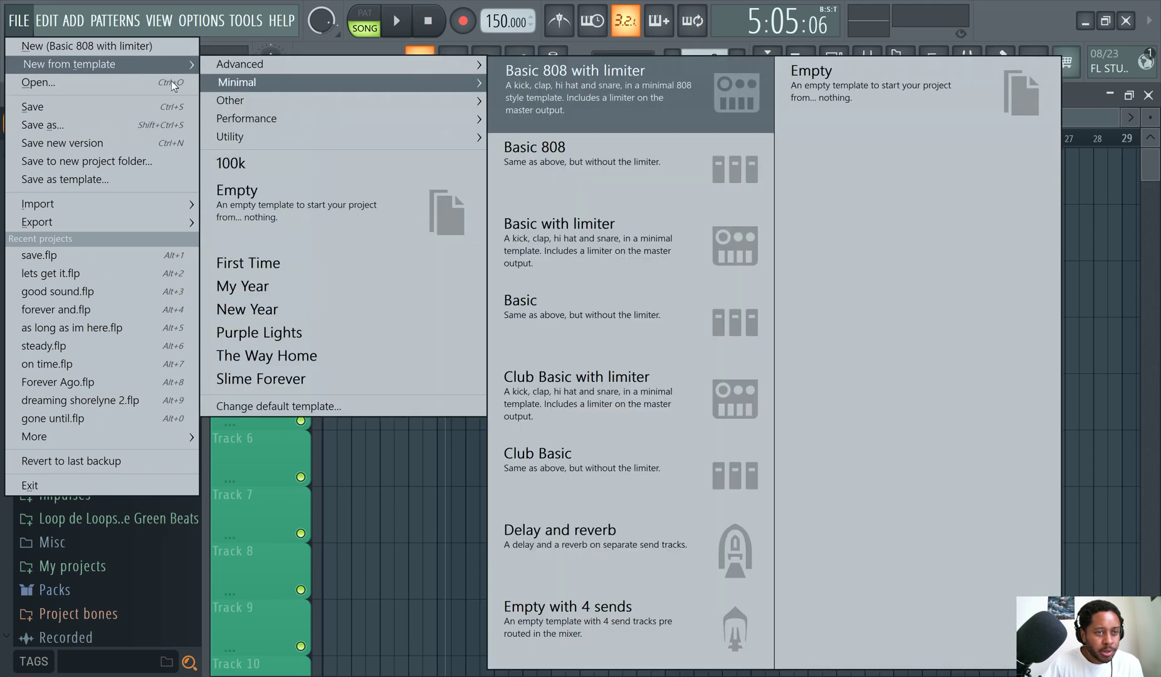
pyautogui.moveTo(69, 65)
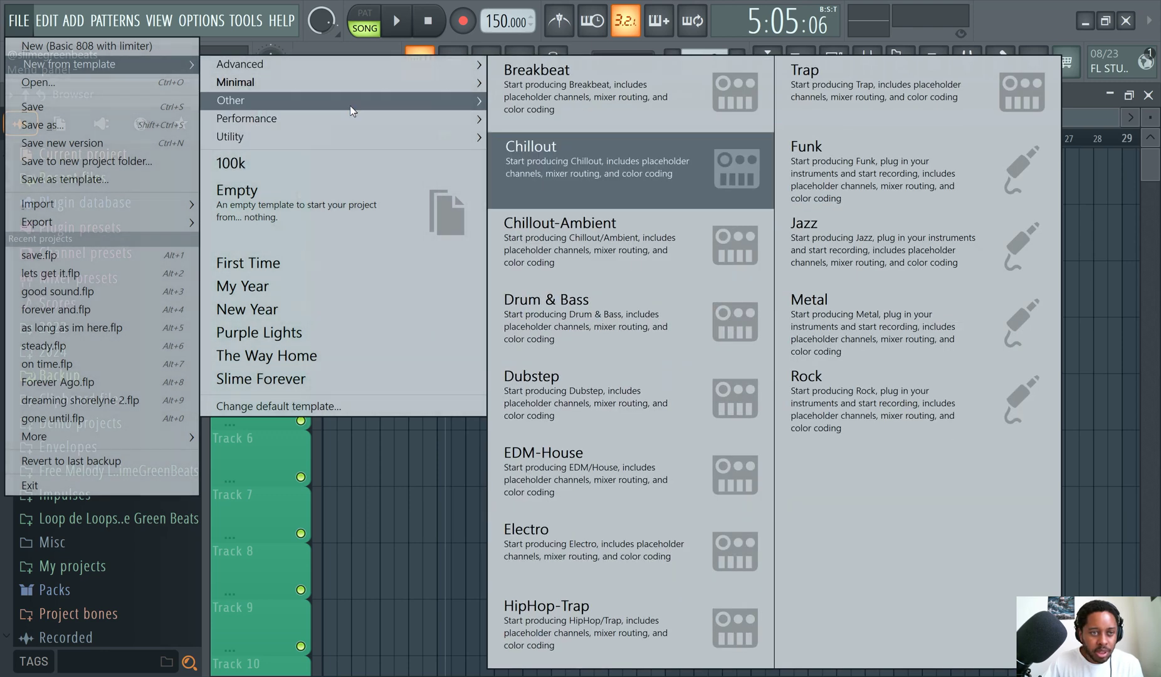
pyautogui.moveTo(238, 81)
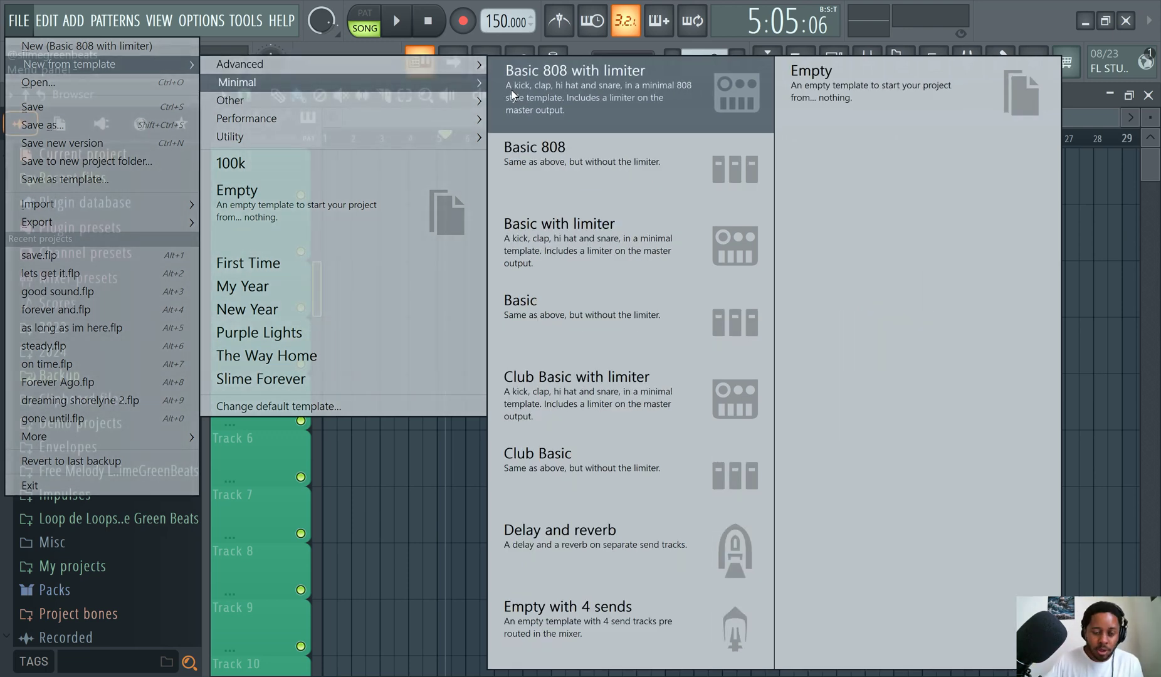
pyautogui.click(570, 106)
# - Decline saving save.flp, then bring the file options back up to show Save as
pyautogui.click(593, 397)
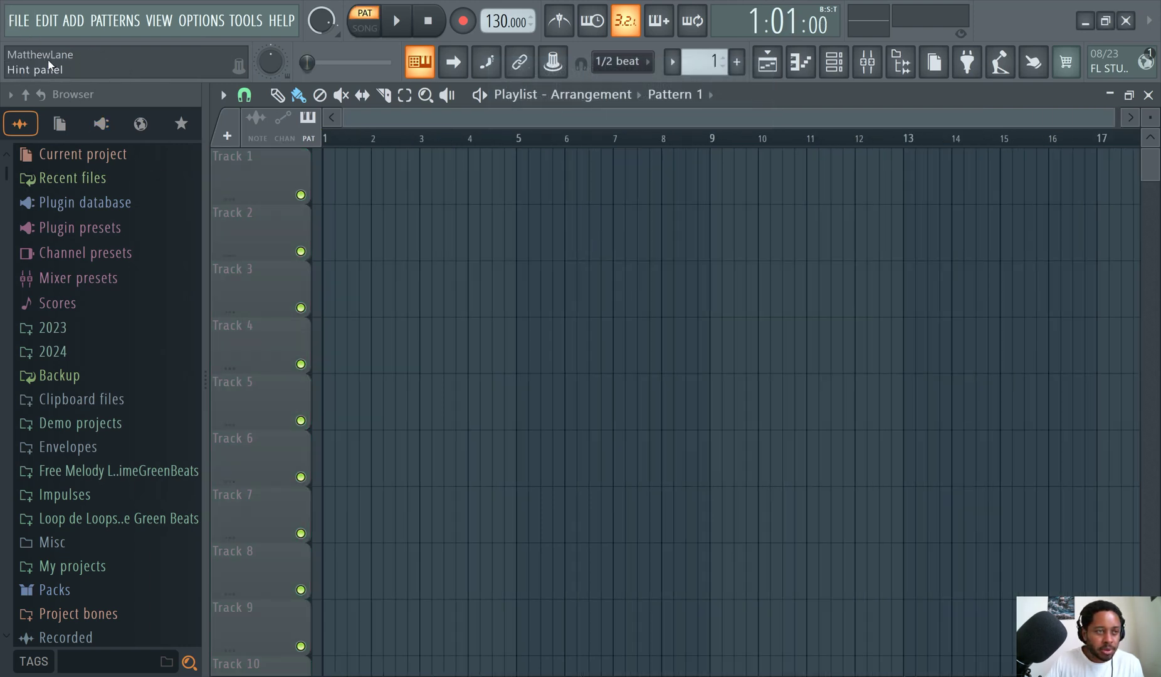
pyautogui.click(17, 28)
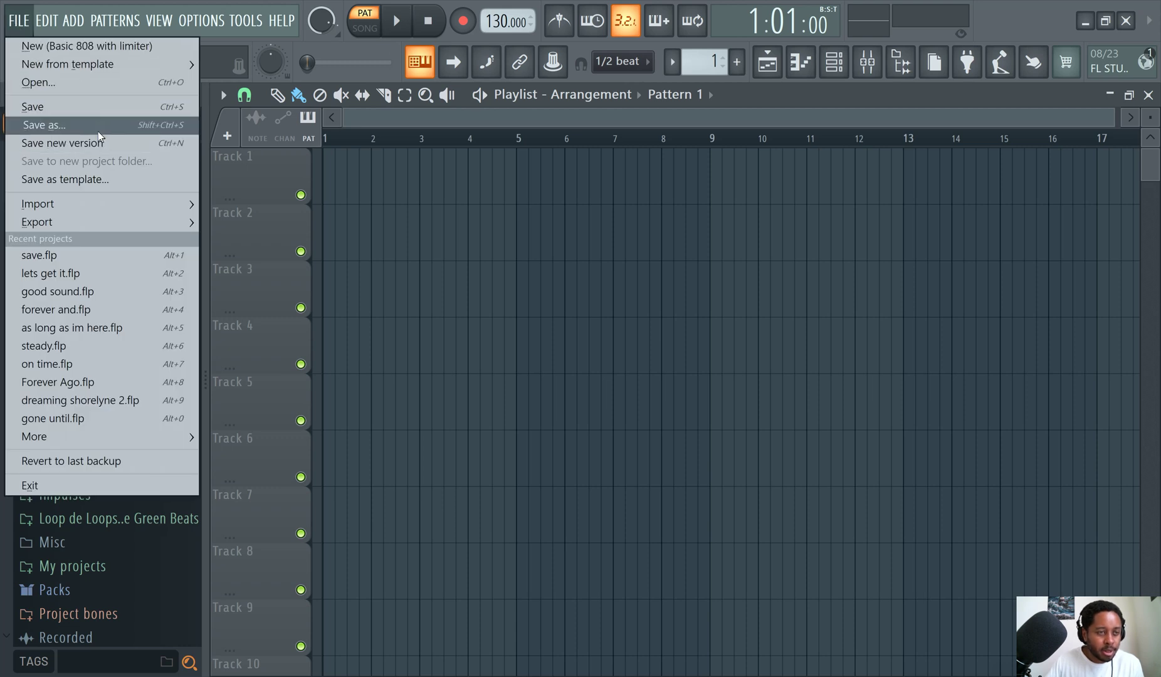
pyautogui.click(211, 109)
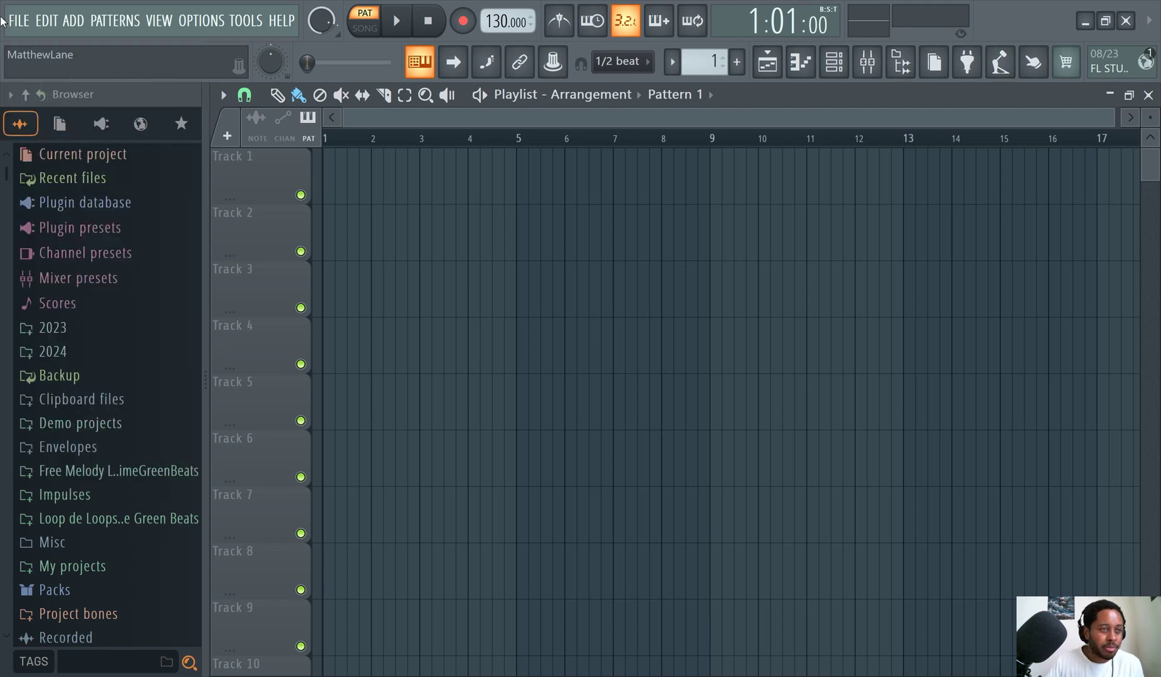
pyautogui.click(18, 20)
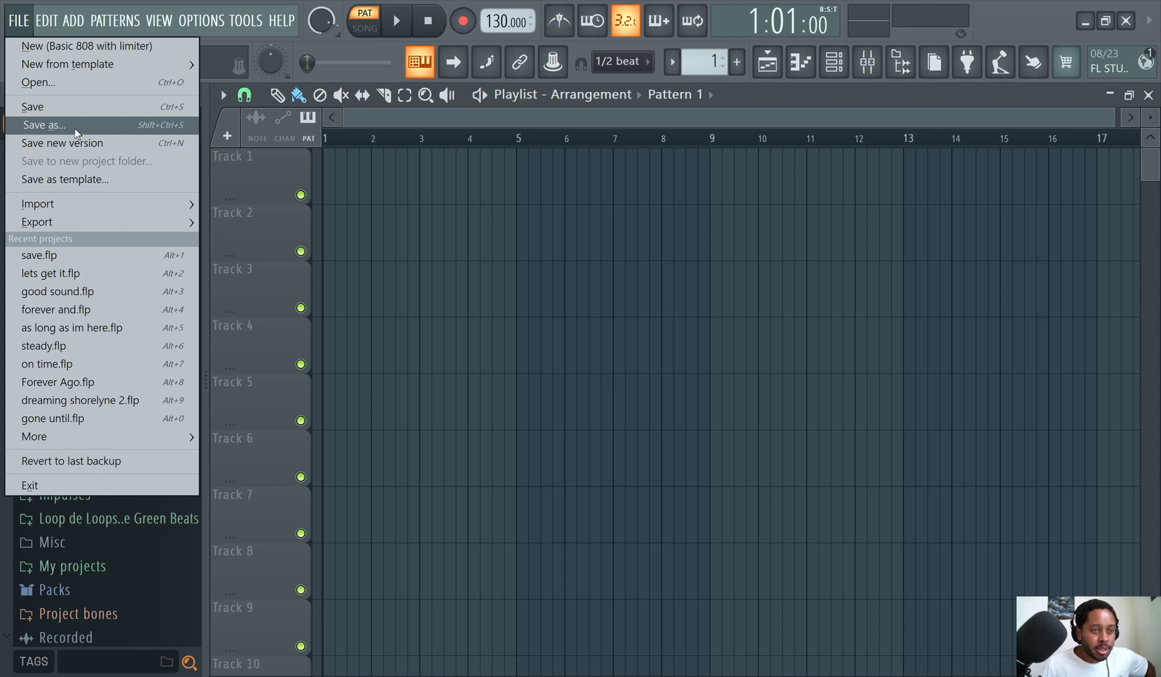
# - Bring up Save As with its default untitled name, then cancel without saving
pyautogui.click(74, 129)
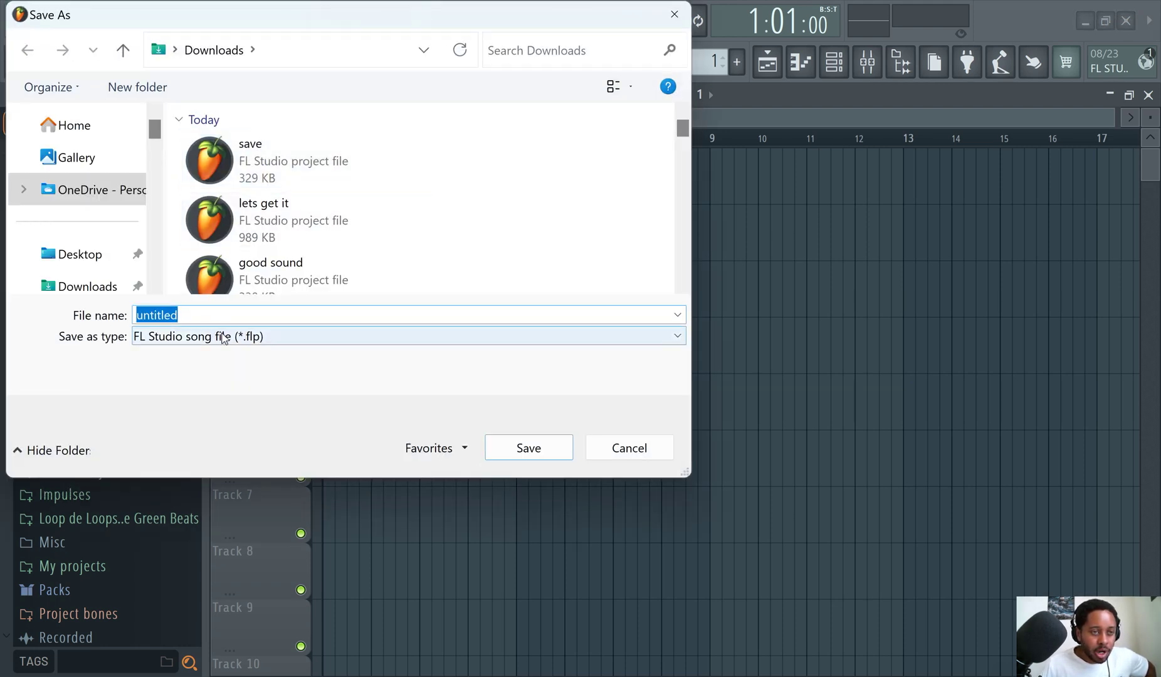
pyautogui.click(613, 446)
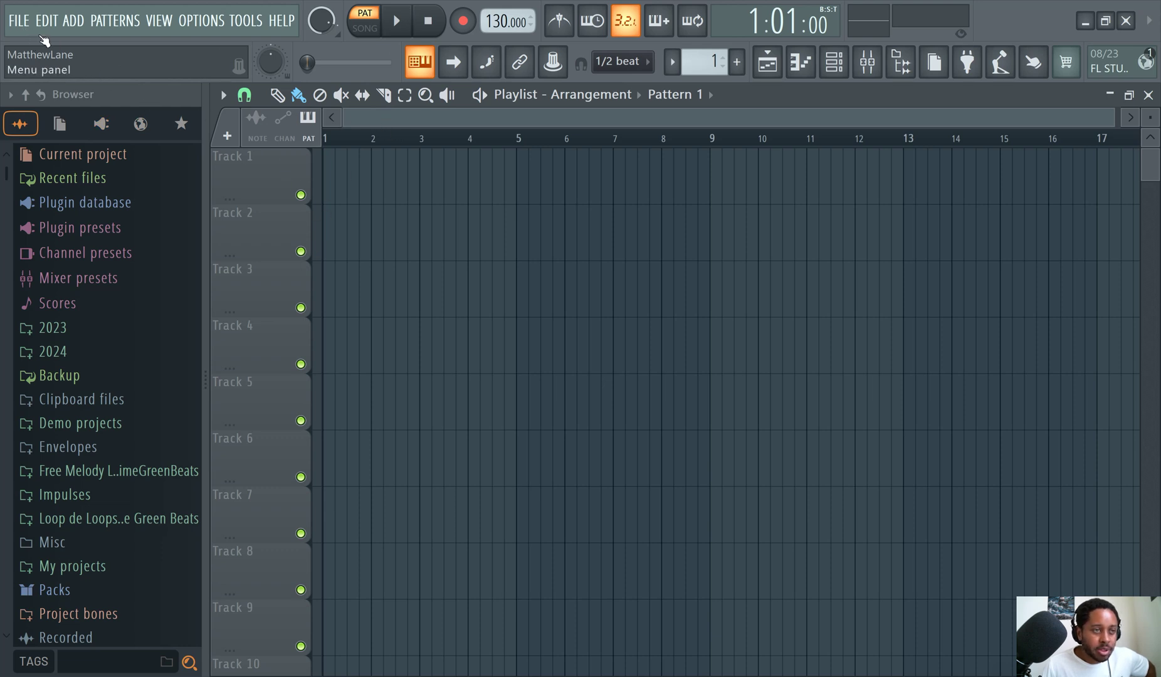
# - Start a new project from the Advanced > Chillout template, loading at 82 BPM
pyautogui.click(25, 22)
pyautogui.moveTo(82, 65)
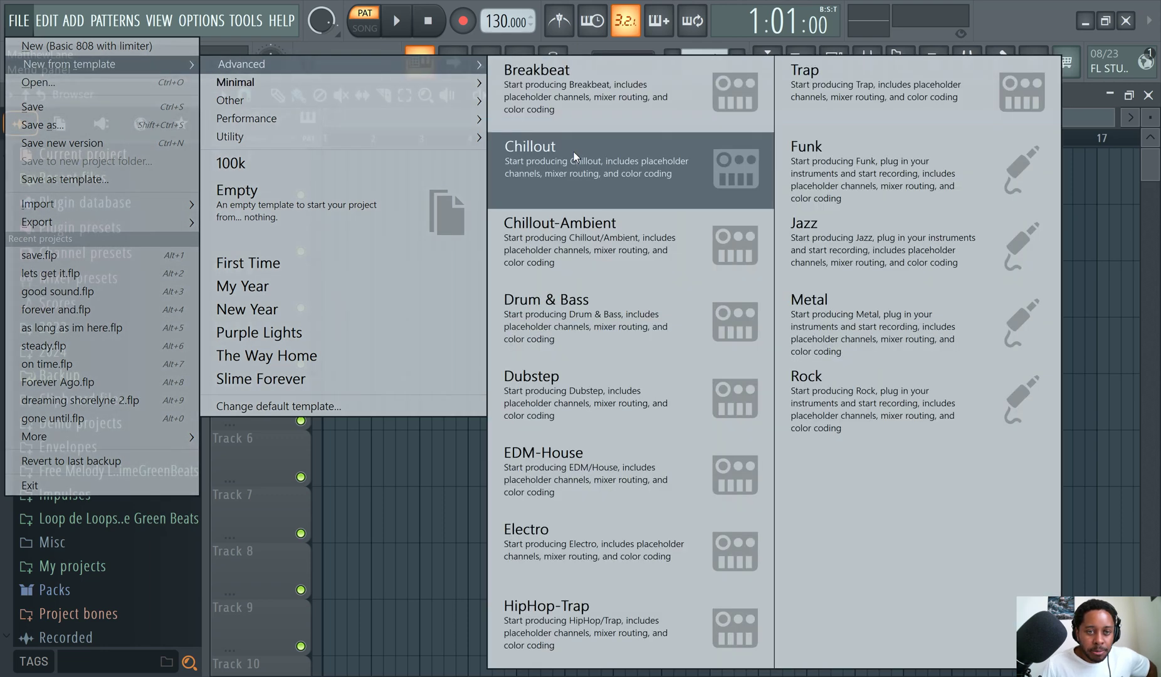
pyautogui.click(573, 152)
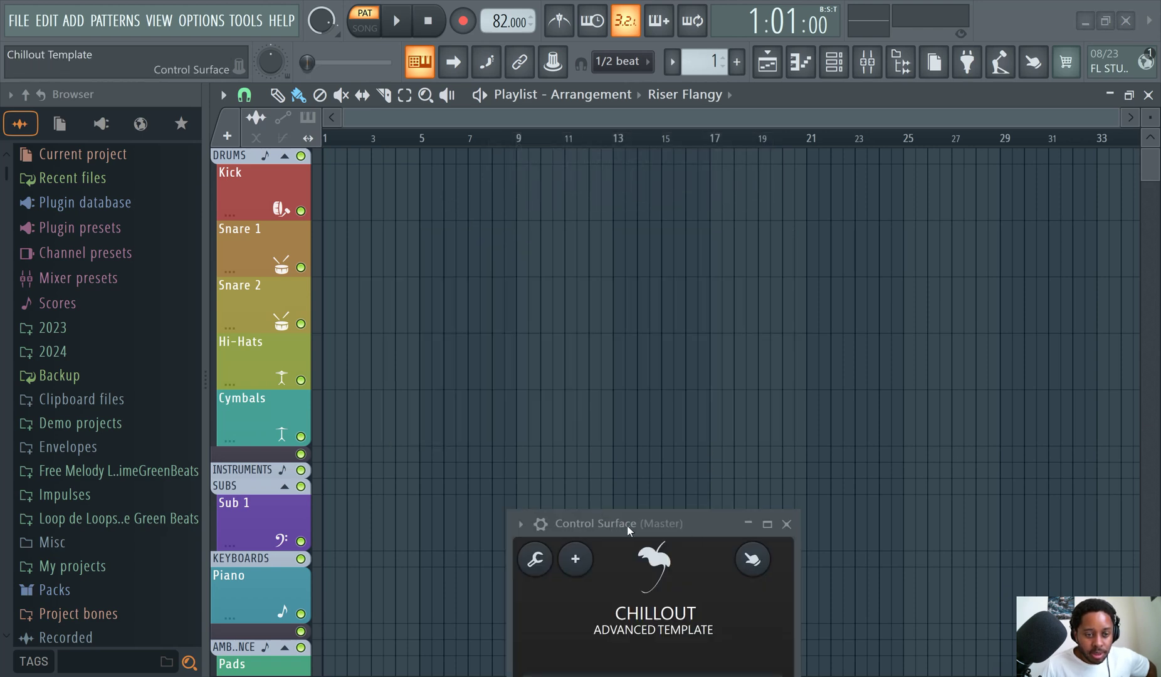
pyautogui.moveTo(624, 525); pyautogui.dragTo(643, 287)
pyautogui.scroll(-2, 554, 203)
pyautogui.scroll(2, 554, 203)
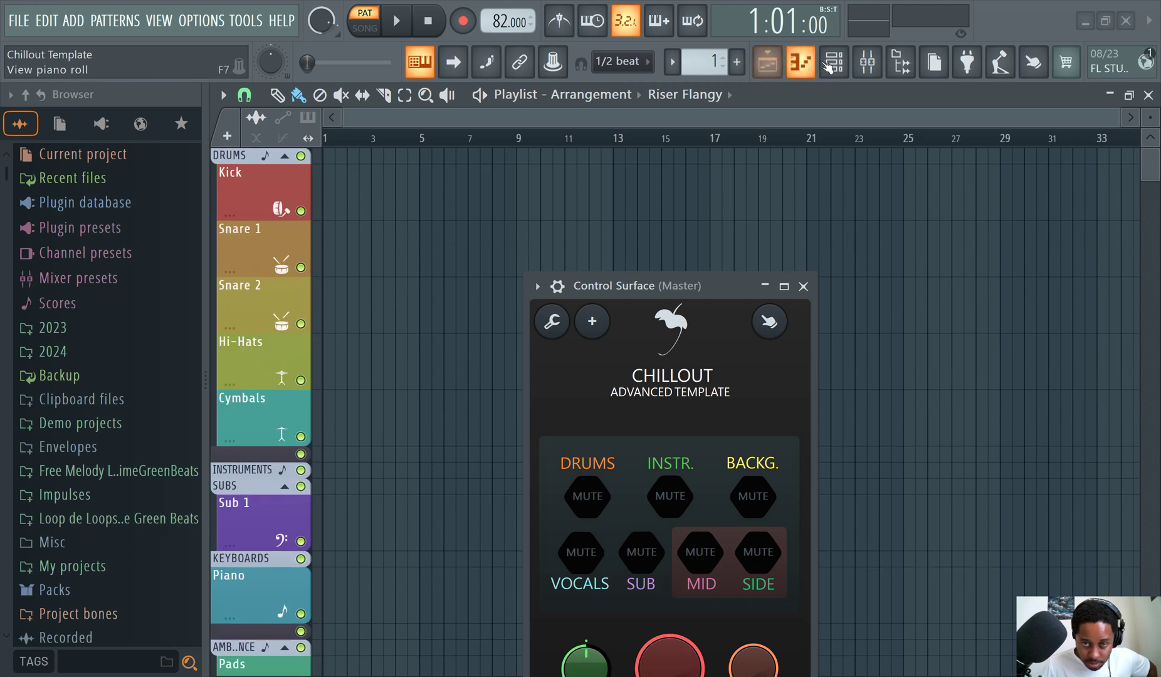
# - Show the Channel rack, move the control surface aside, and audition Pads 1–5 and Piano
pyautogui.click(834, 61)
pyautogui.moveTo(633, 291); pyautogui.dragTo(390, 298)
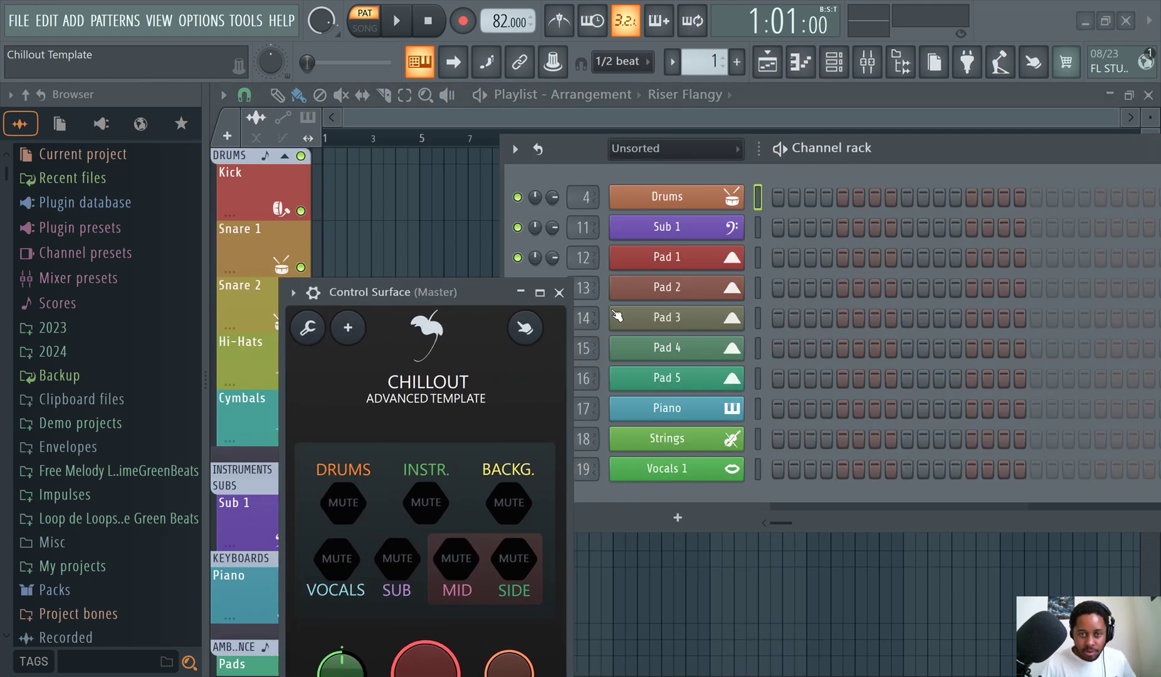
pyautogui.click(758, 261)
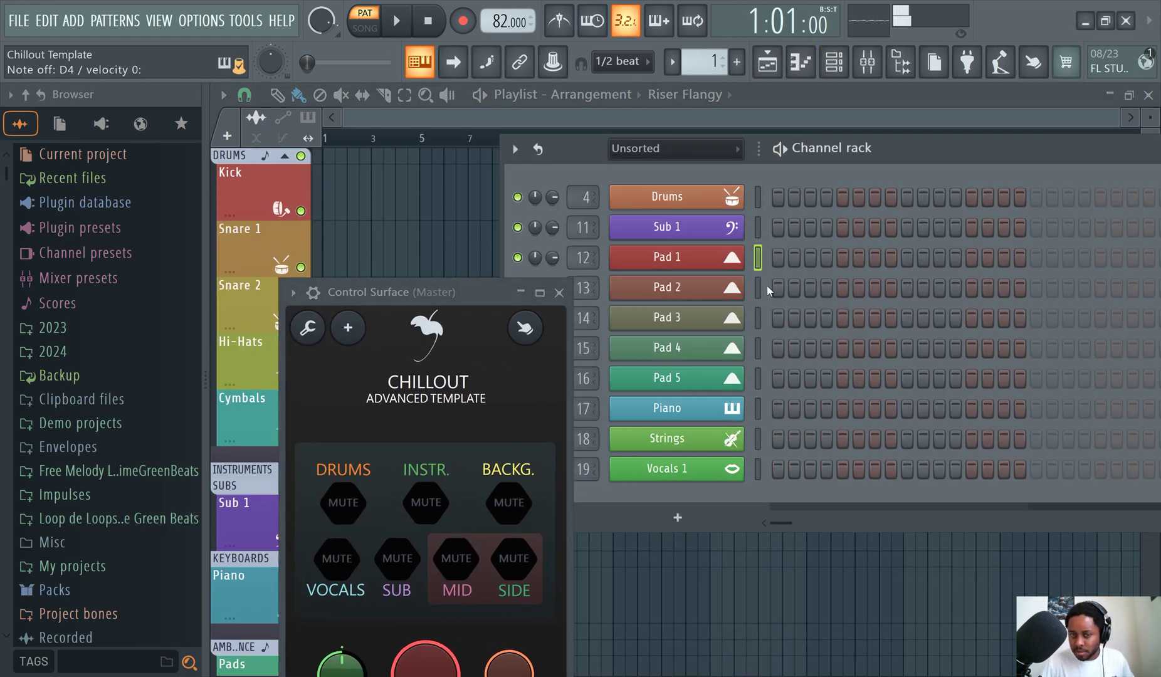
pyautogui.click(759, 288)
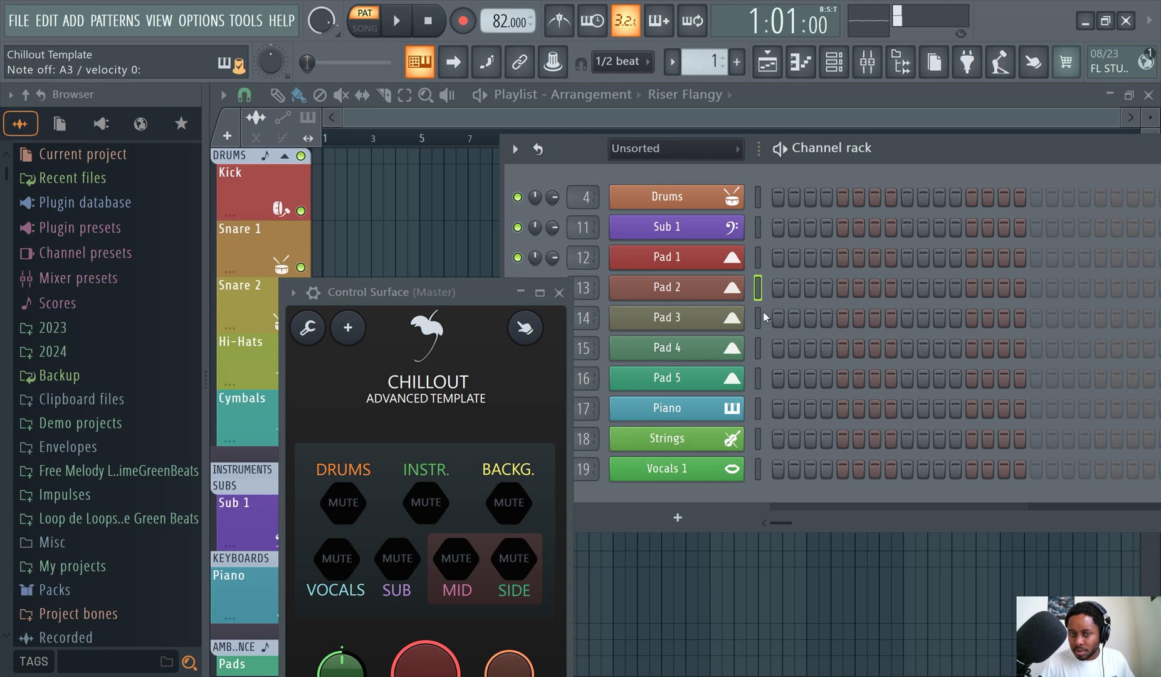
pyautogui.click(761, 316)
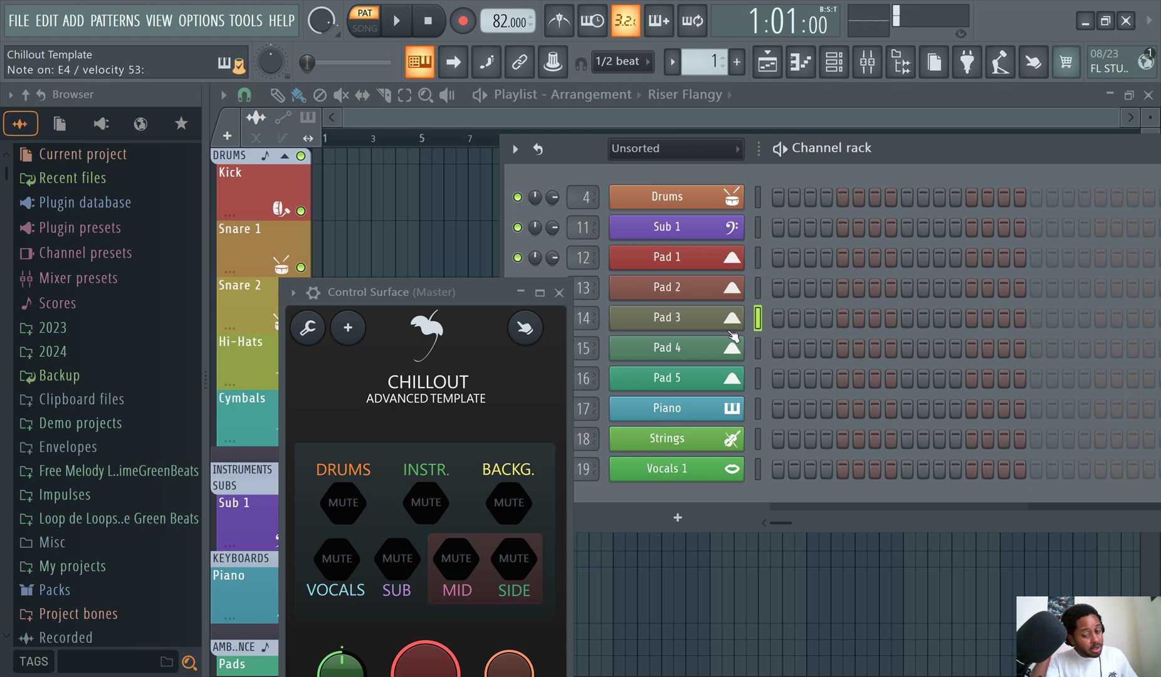
pyautogui.click(758, 355)
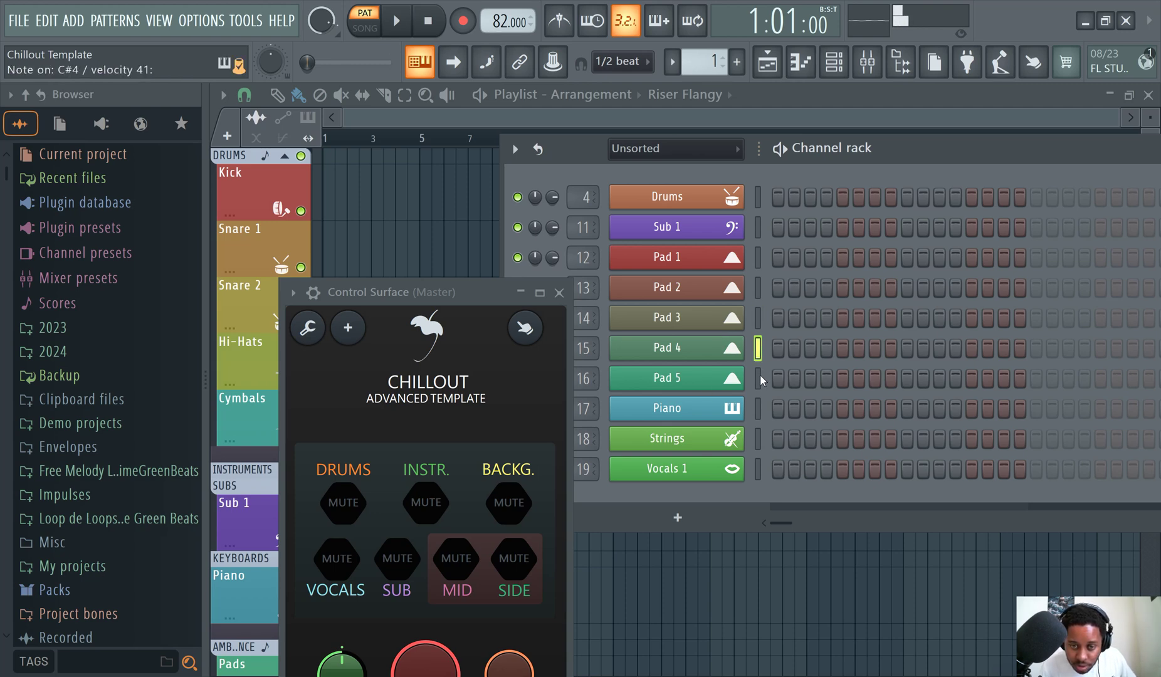
pyautogui.click(754, 385)
pyautogui.click(758, 414)
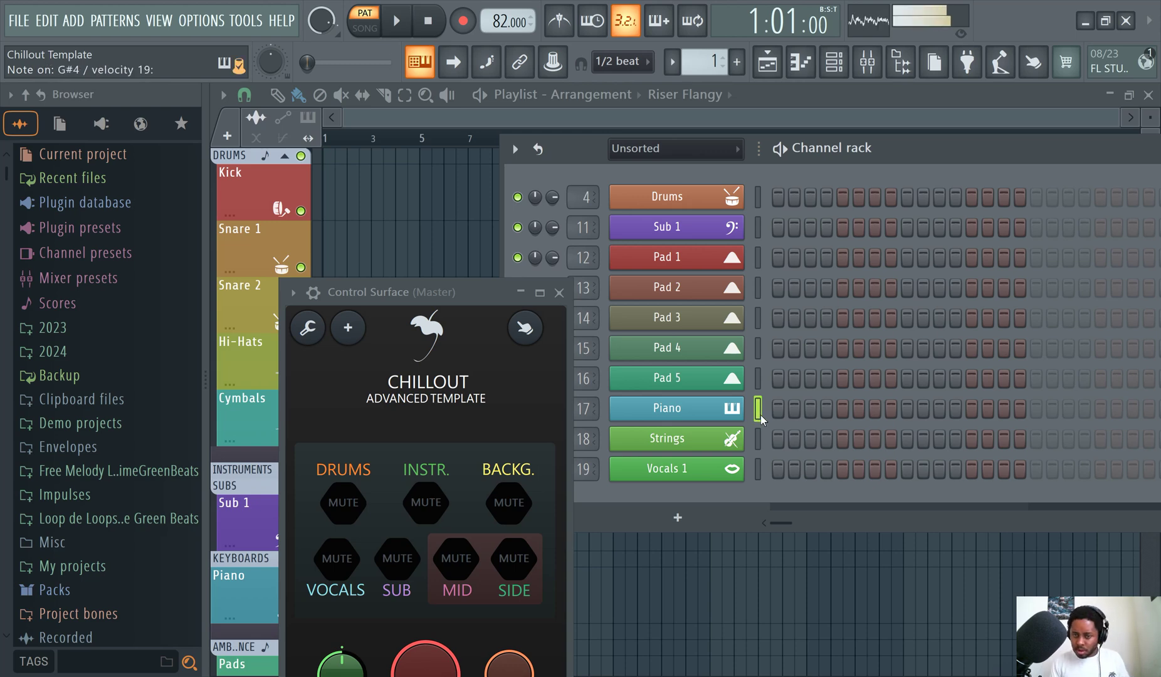
# - Open and close Piano's Stage Grand sampler, return the playhead to bar 1, and play a note
pyautogui.click(690, 410)
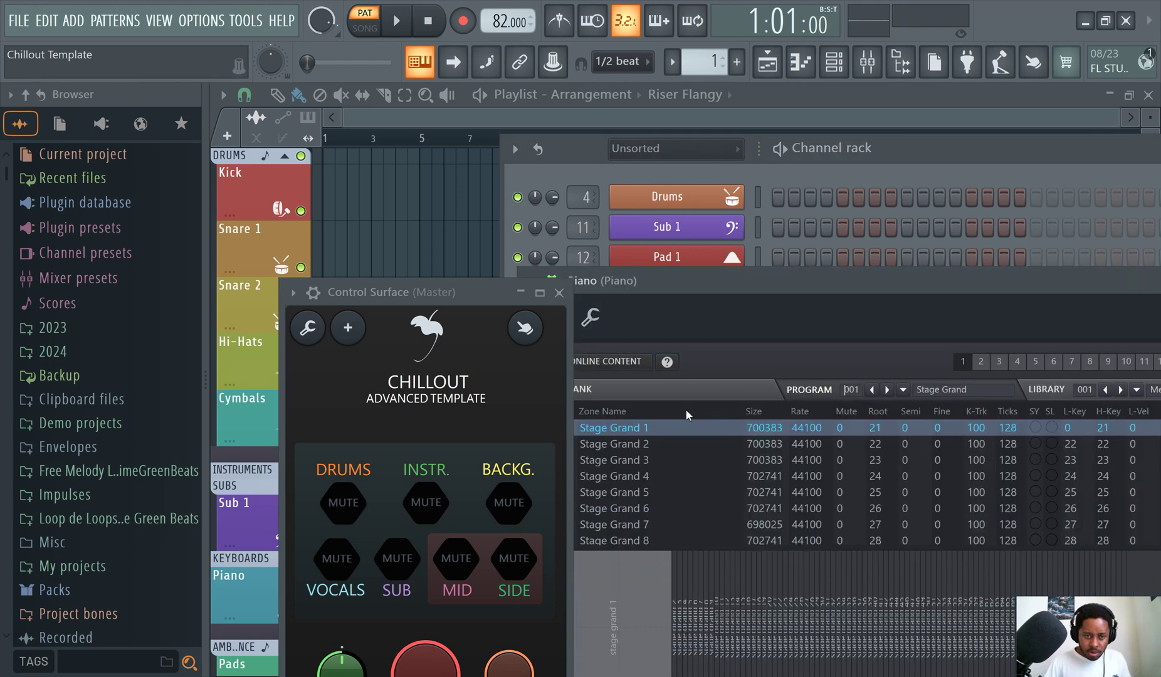
pyautogui.click(894, 134)
pyautogui.moveTo(893, 134); pyautogui.dragTo(194, 265)
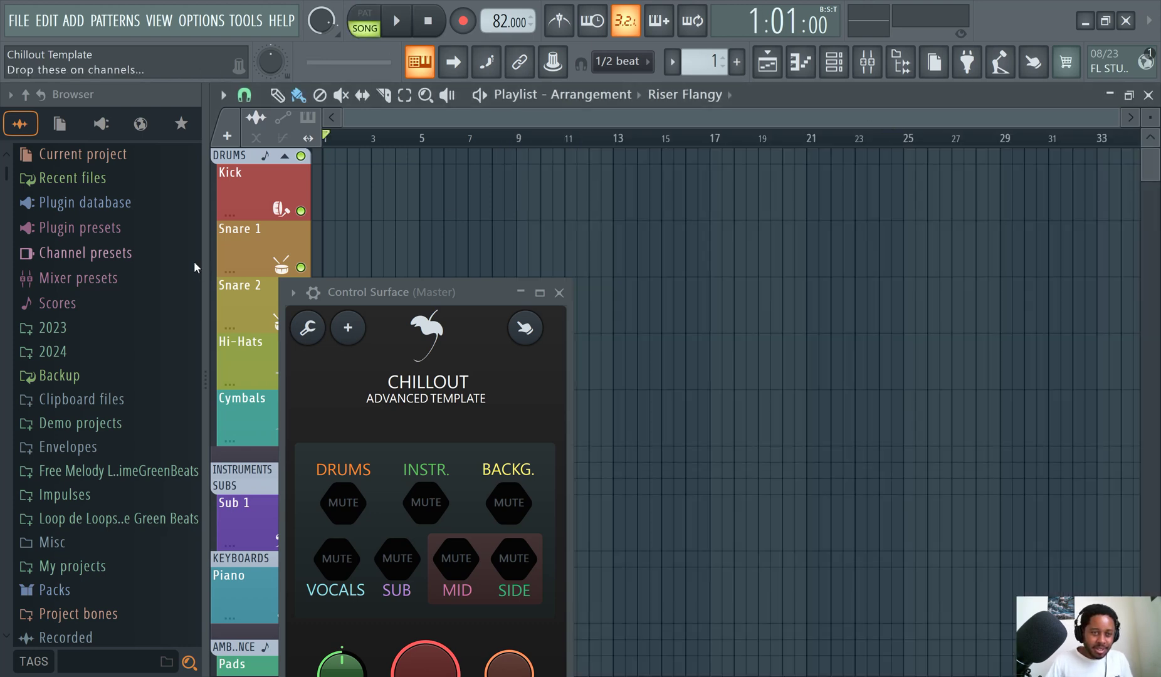
pyautogui.press('z')
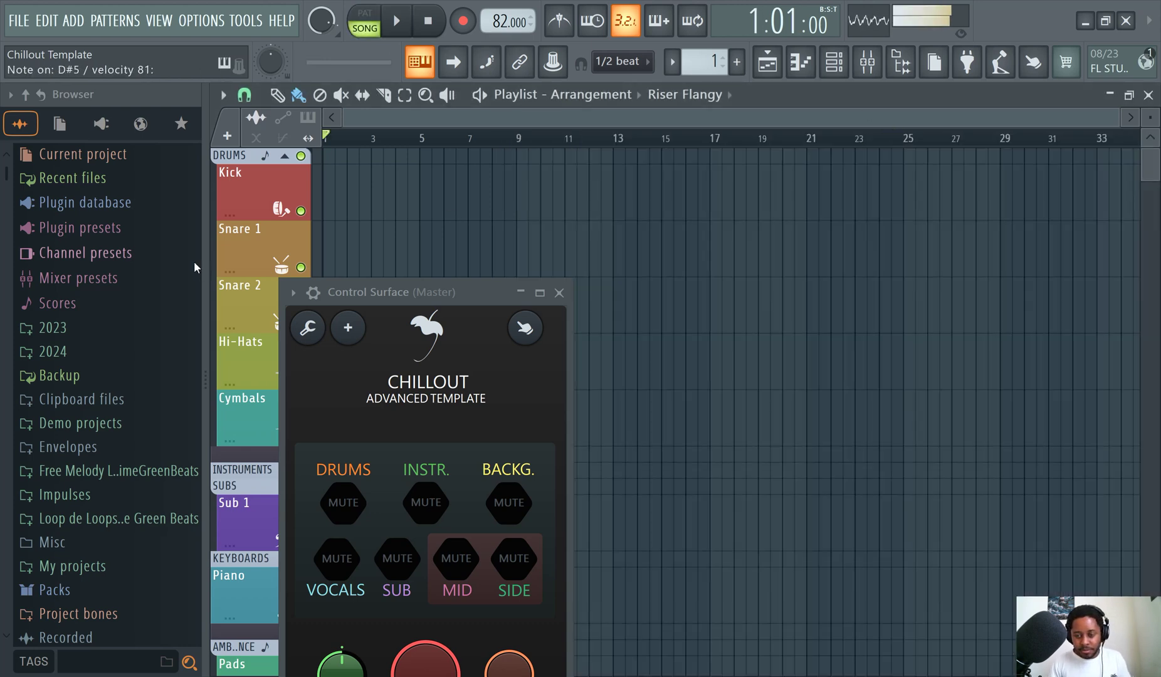